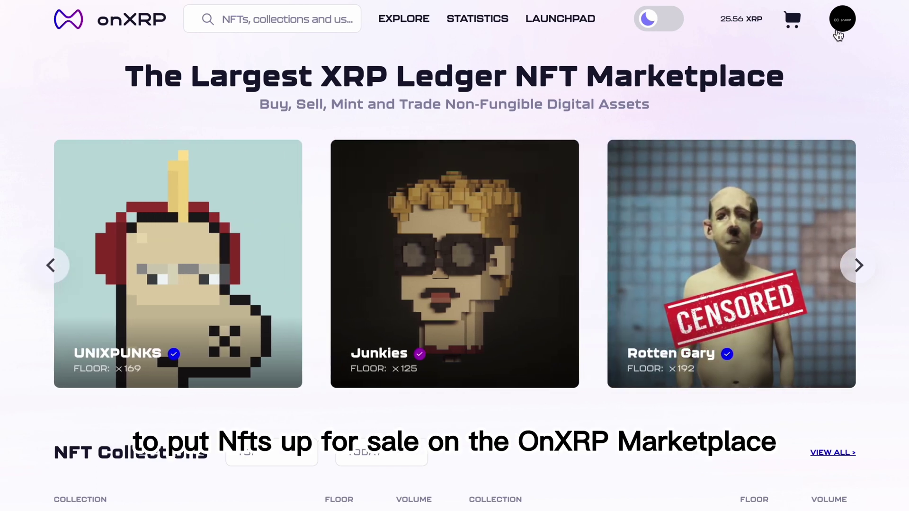
- Go to your profile from the account menu and scroll down to the owned collections
{"action": "left_click", "coordinate": [837, 27]}
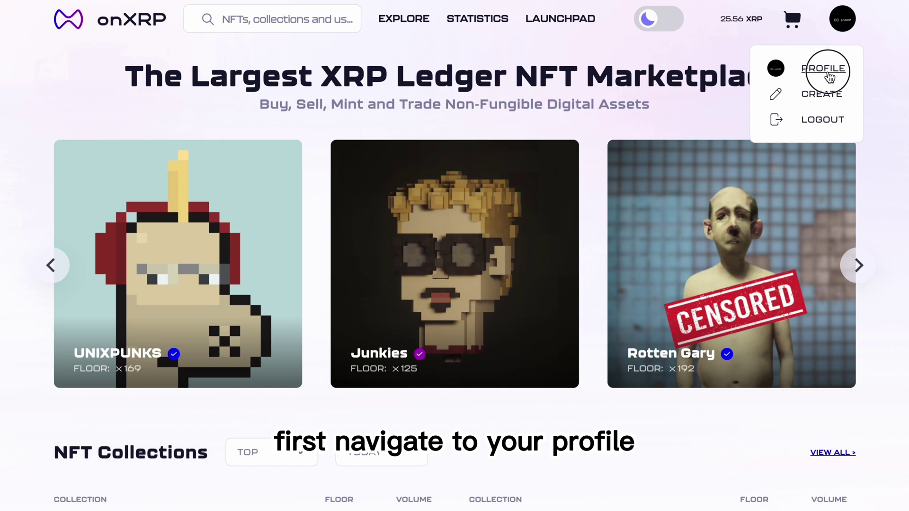
{"action": "left_click", "coordinate": [823, 69]}
{"action": "scroll", "coordinate": [827, 75], "scroll_direction": "down", "scroll_amount": 5}
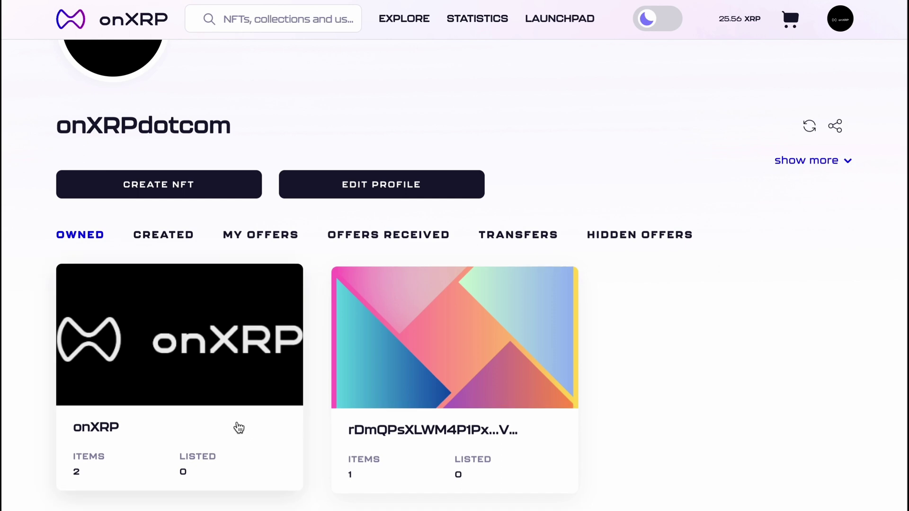
- Open the onXRP collection and start a listing for the first NFT, Onxrp NFT
{"action": "left_click", "coordinate": [239, 428]}
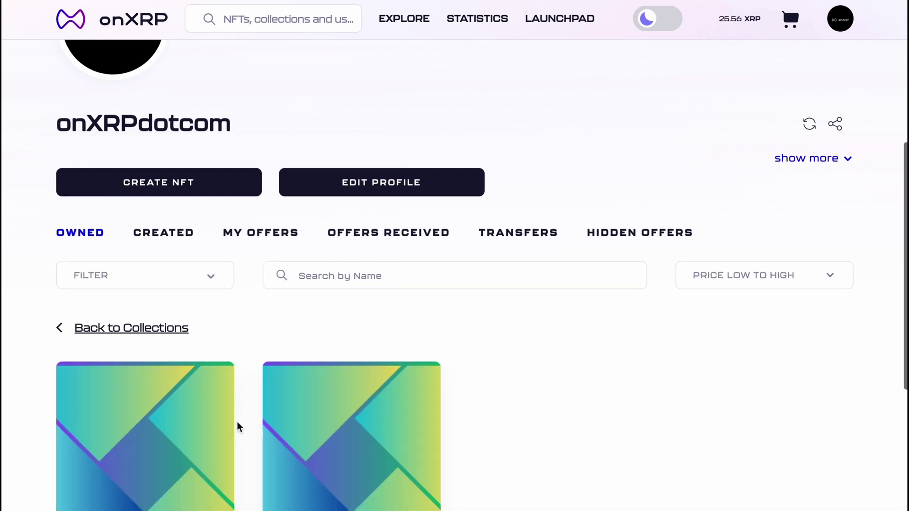
{"action": "scroll", "coordinate": [239, 427], "scroll_direction": "down", "scroll_amount": 3}
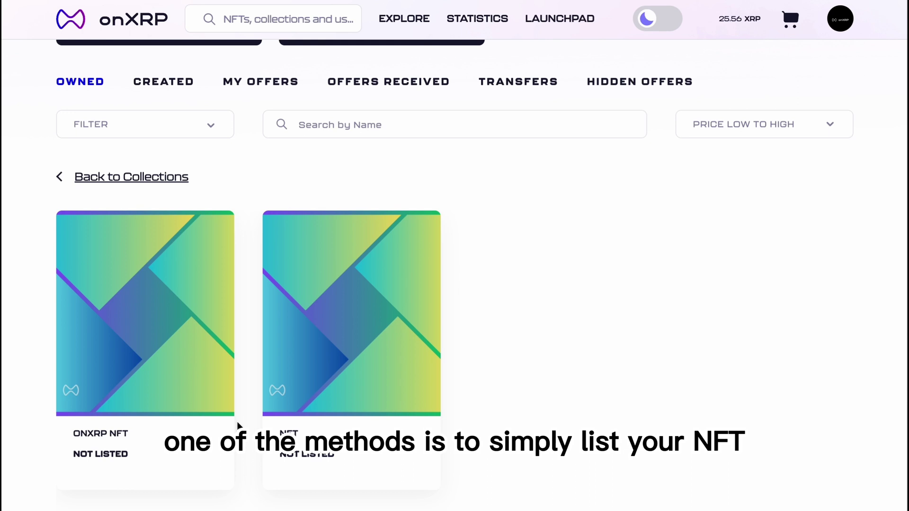
{"action": "mouse_move", "coordinate": [155, 458]}
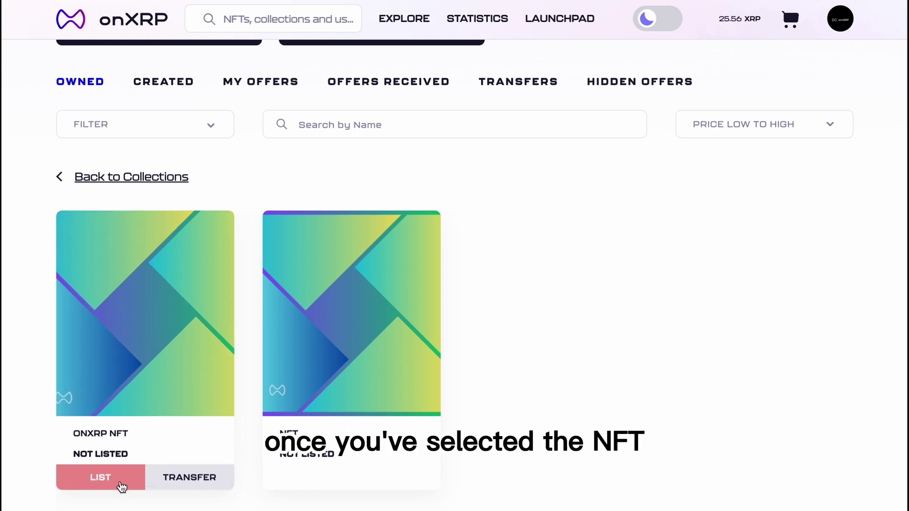
{"action": "left_click", "coordinate": [119, 485]}
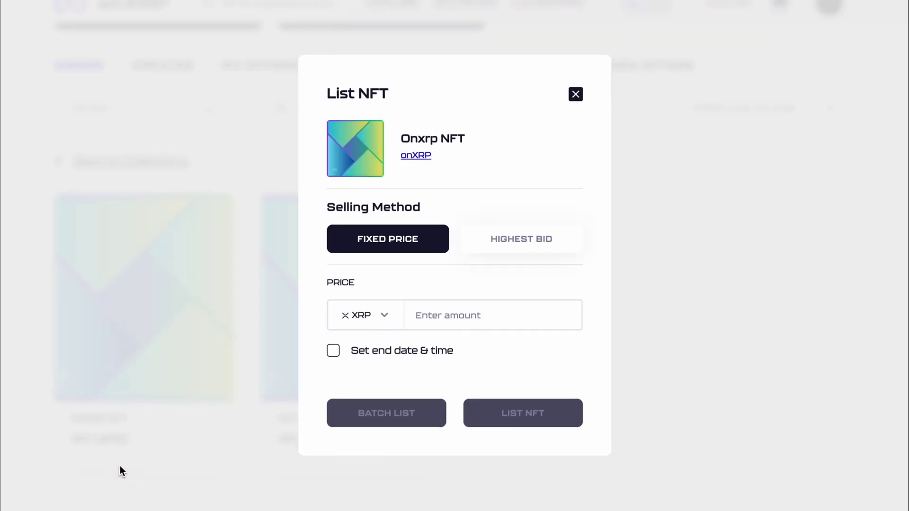
- List the Onxrp NFT at a fixed price of 2 XRP
{"action": "left_click", "coordinate": [421, 248]}
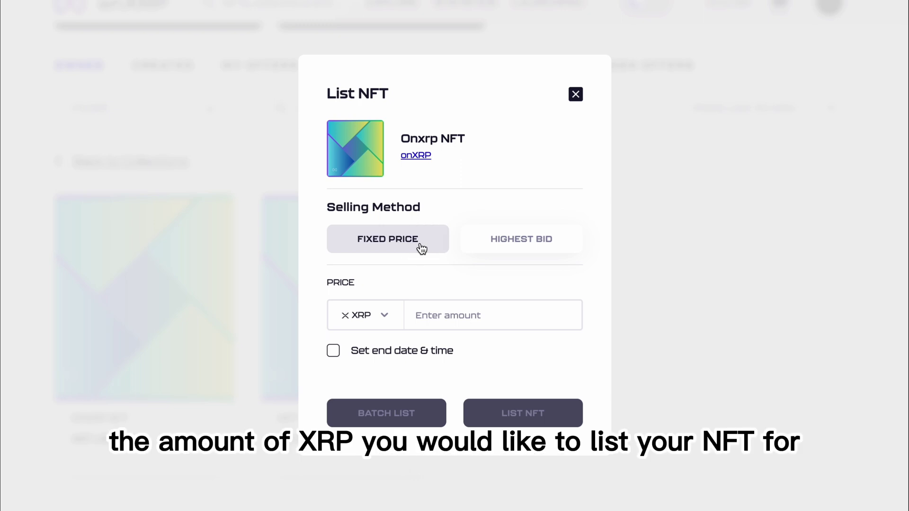
{"action": "left_click", "coordinate": [438, 323]}
{"action": "type", "text": "2"}
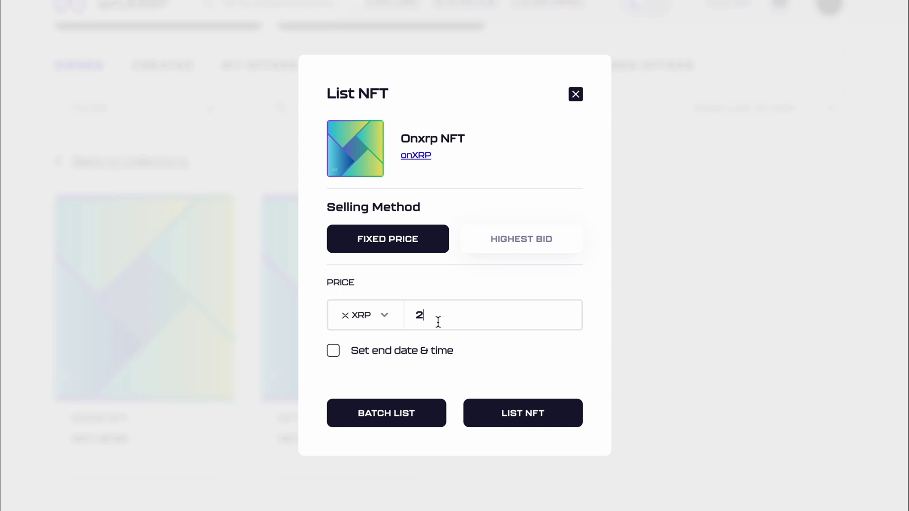
{"action": "left_click", "coordinate": [519, 418]}
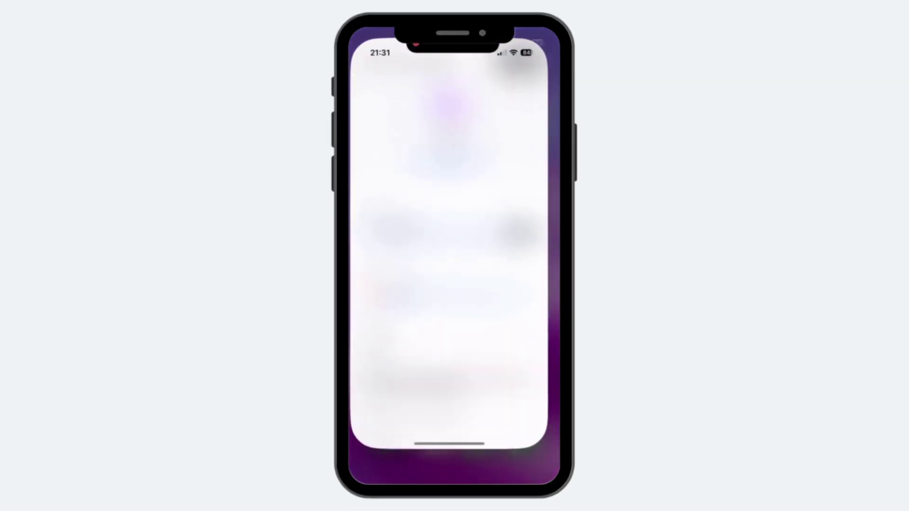
- Sign the 2 XRP NFT sell offer in XUMM with Slide to accept
{"action": "scroll", "coordinate": [454, 277], "scroll_direction": "down", "scroll_amount": 3}
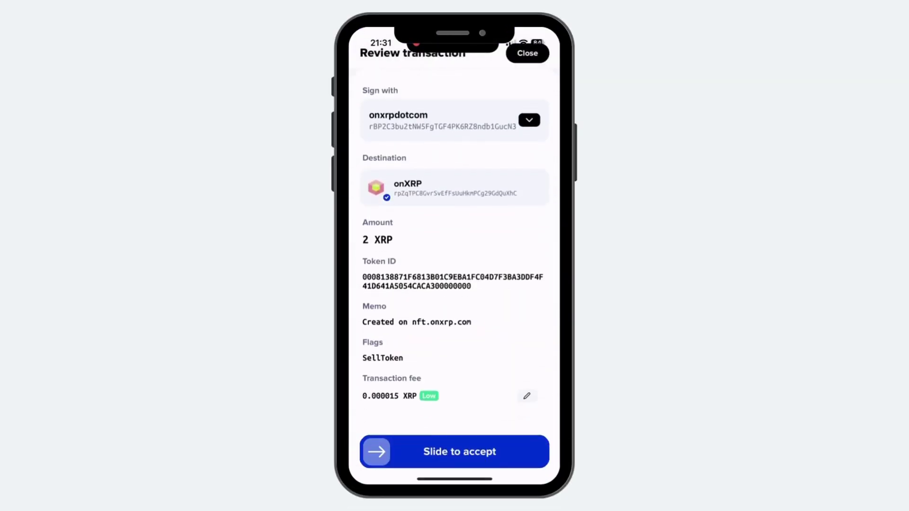
{"action": "left_click_drag", "start_coordinate": [376, 451], "coordinate": [533, 451]}
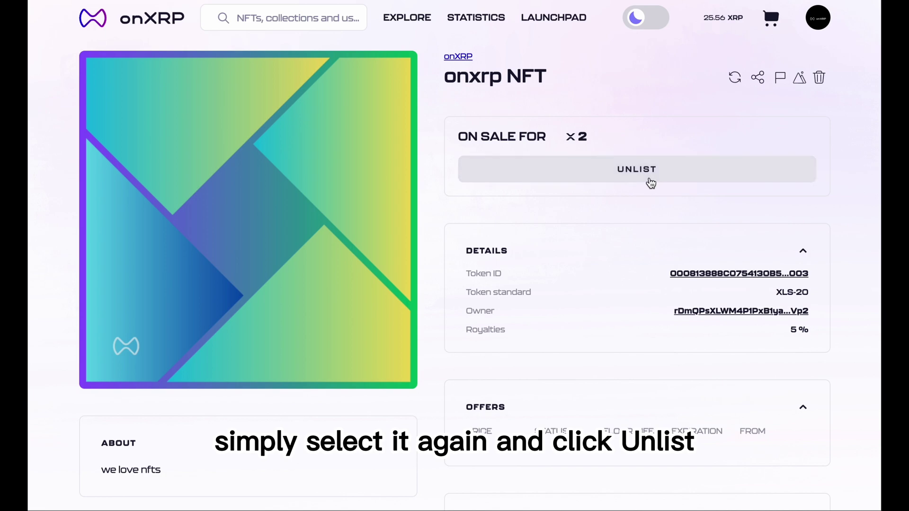
- Unlist the Onxrp NFT and confirm the unlisting
{"action": "left_click", "coordinate": [650, 183]}
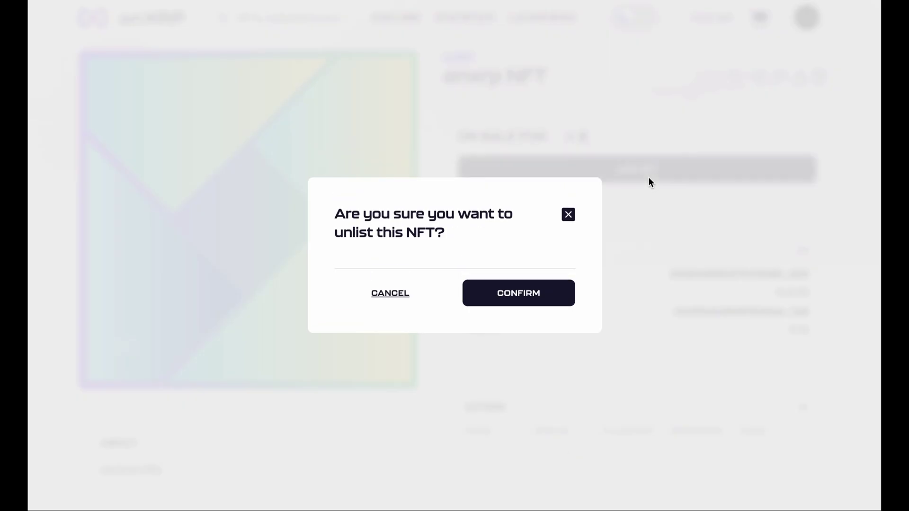
{"action": "left_click", "coordinate": [505, 297]}
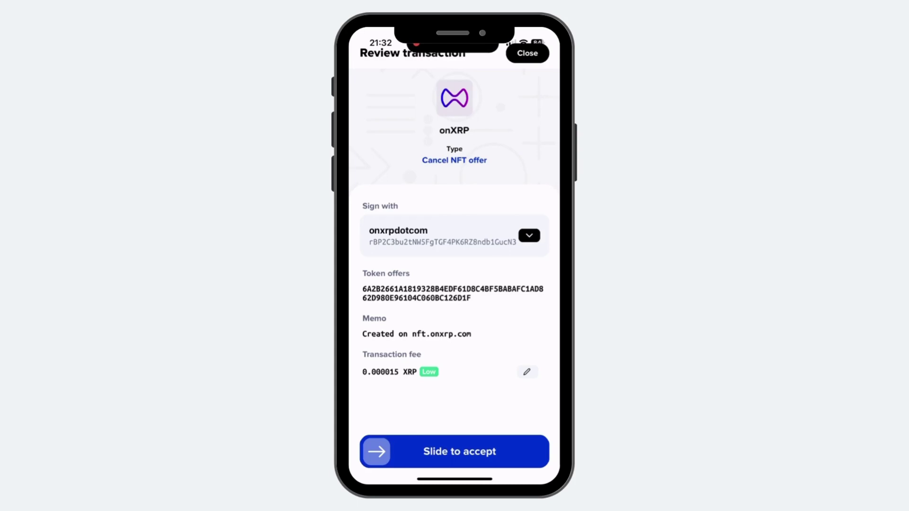
- Approve the Cancel NFT offer transaction in XUMM
{"action": "left_click_drag", "start_coordinate": [377, 451], "coordinate": [522, 451]}
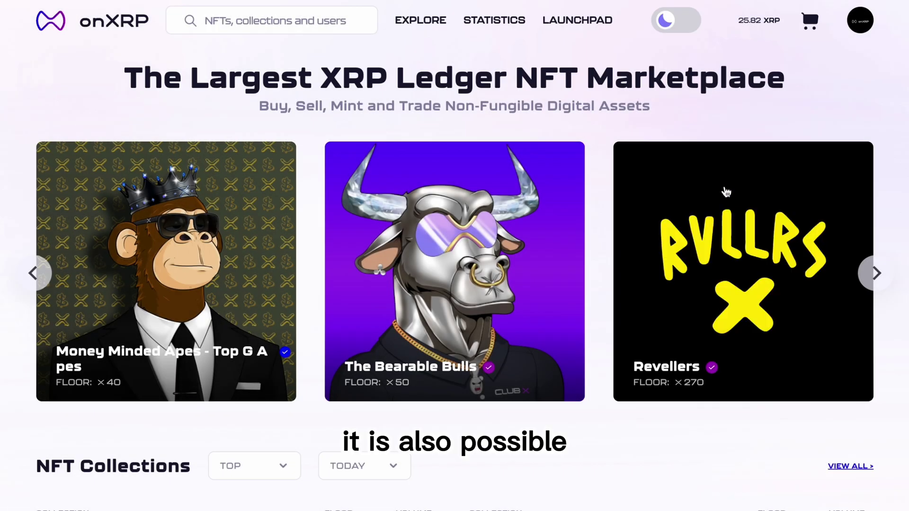
- From your profile's Offers Received list, open the second offer's 1 XRP details
{"action": "left_click", "coordinate": [861, 21]}
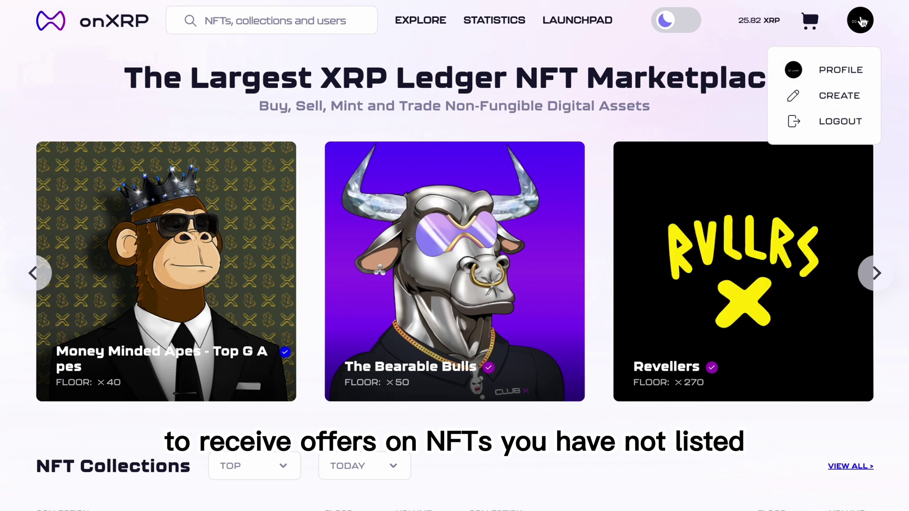
{"action": "left_click", "coordinate": [841, 71]}
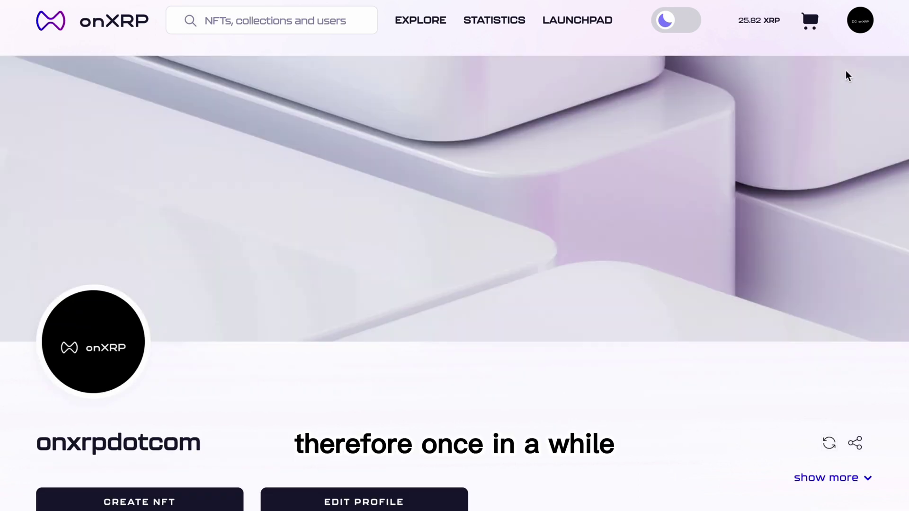
{"action": "scroll", "coordinate": [847, 76], "scroll_direction": "down", "scroll_amount": 5}
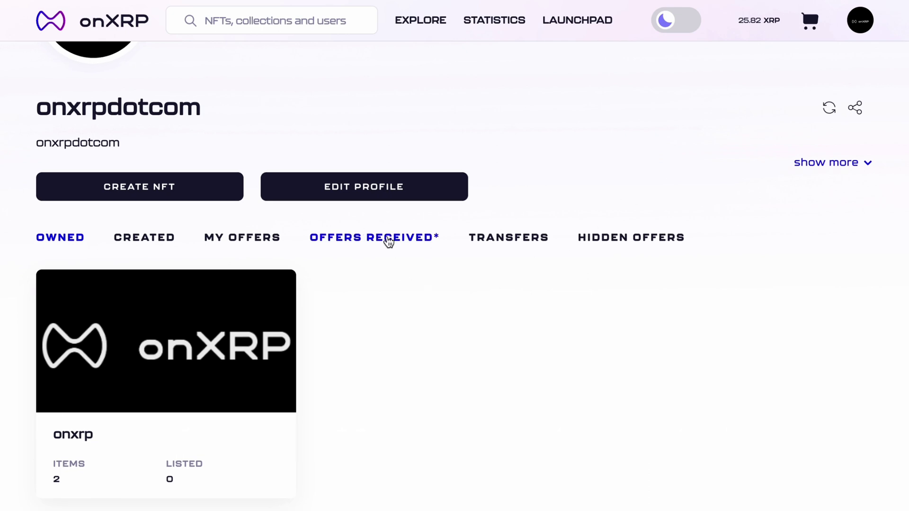
{"action": "left_click", "coordinate": [388, 239]}
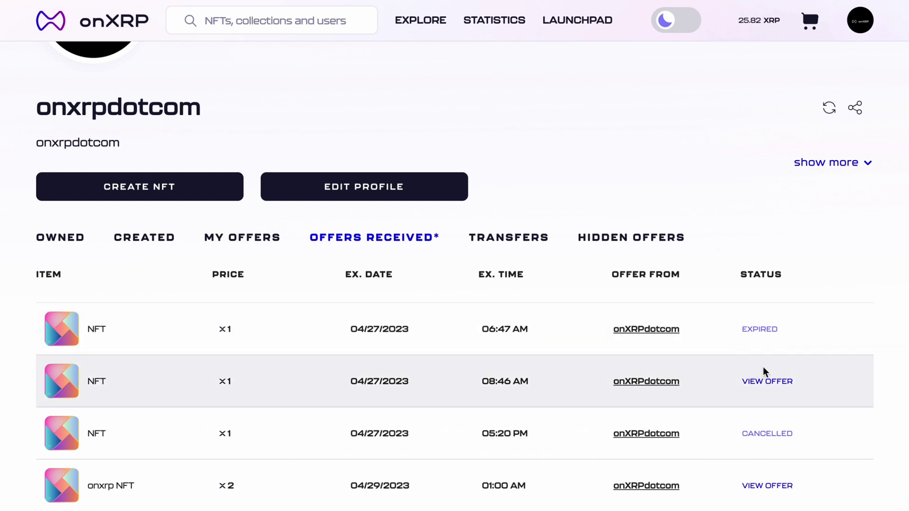
{"action": "left_click", "coordinate": [776, 381]}
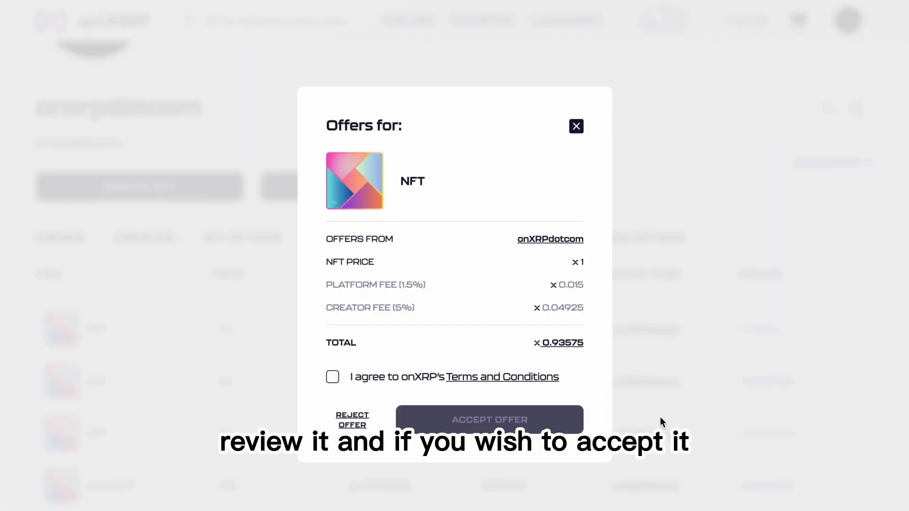
- Agree to onXRP's Terms and Conditions and accept the 1 XRP offer
{"action": "left_click", "coordinate": [333, 378]}
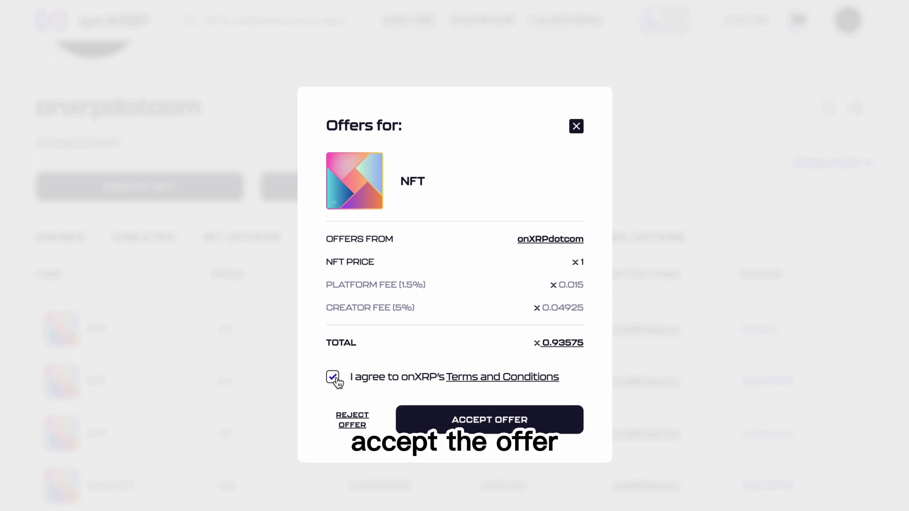
{"action": "left_click", "coordinate": [454, 419]}
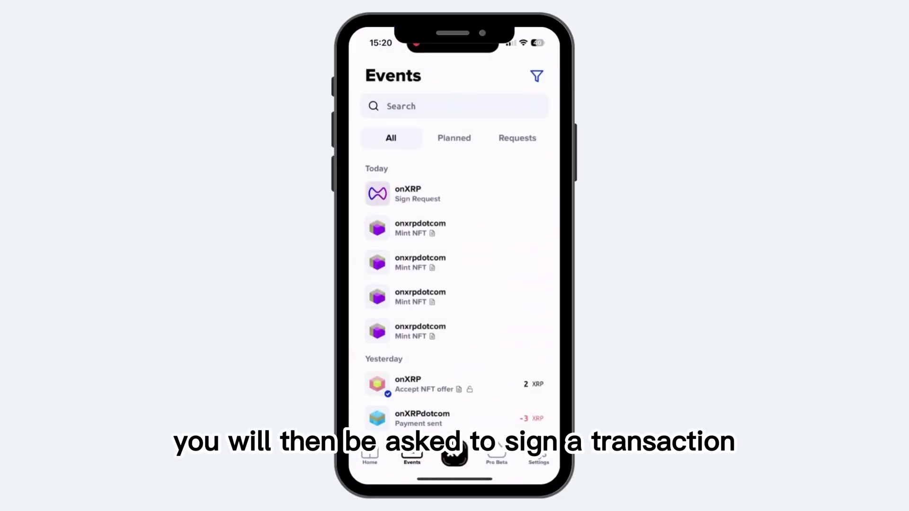
- Open the onXRP Sign Request in XUMM and sign the 1,97 XRP Create NFT offer
{"action": "left_click", "coordinate": [402, 194]}
{"action": "scroll", "coordinate": [454, 256], "scroll_direction": "down", "scroll_amount": 3}
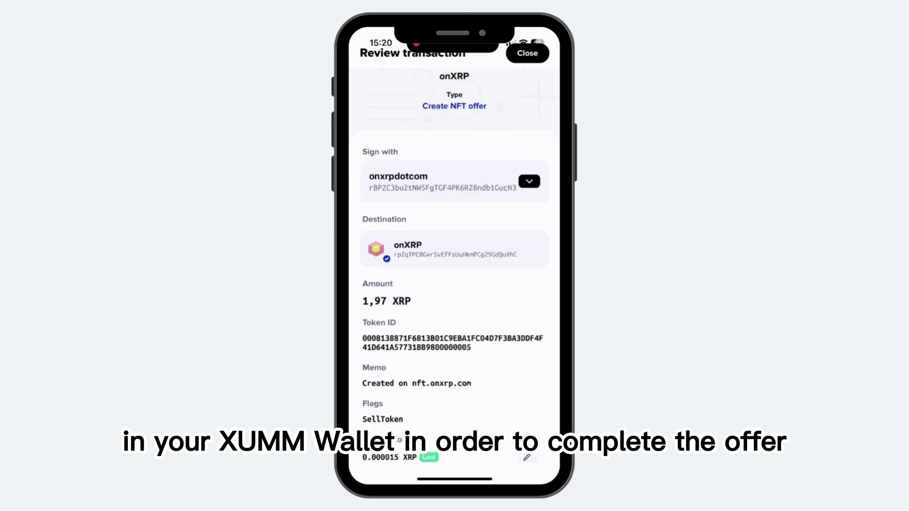
{"action": "left_click_drag", "start_coordinate": [376, 451], "coordinate": [525, 452]}
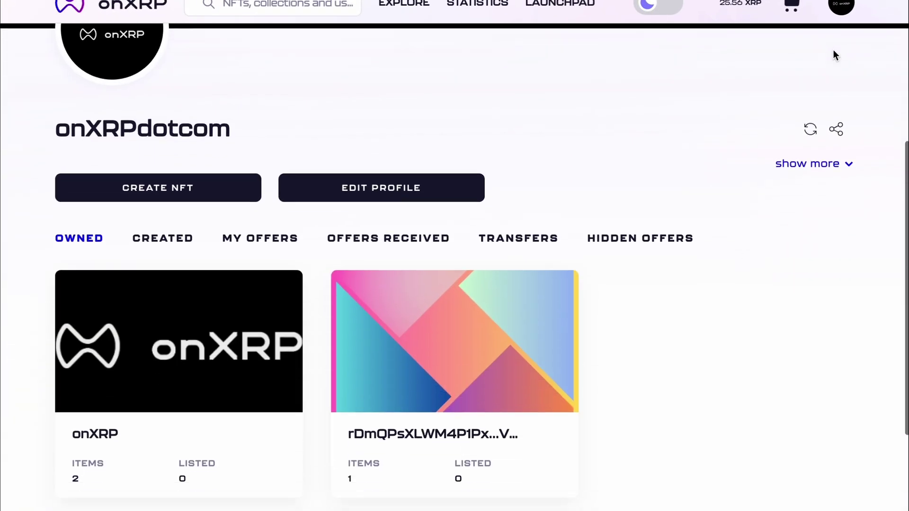
{"action": "scroll", "coordinate": [833, 50], "scroll_direction": "down", "scroll_amount": 1}
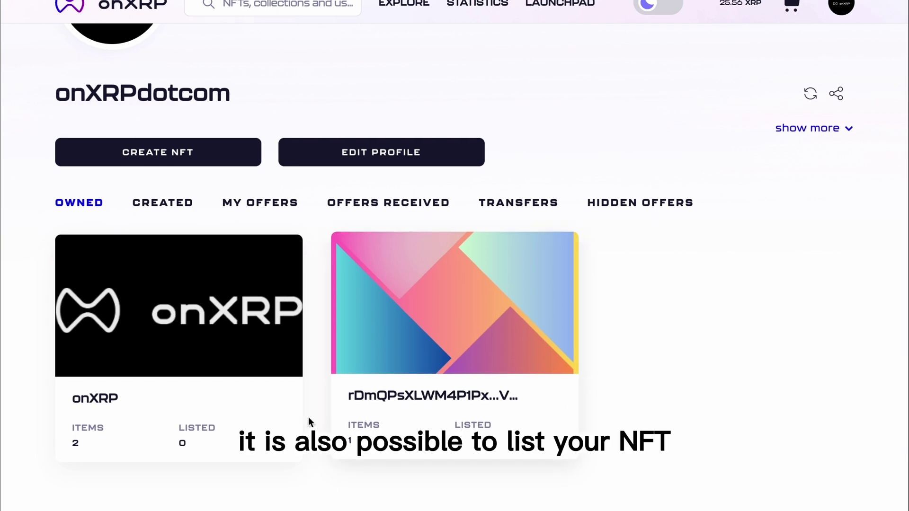
- Open the onXRP collection from the Owned tab and start listing its NFT
{"action": "left_click", "coordinate": [235, 358]}
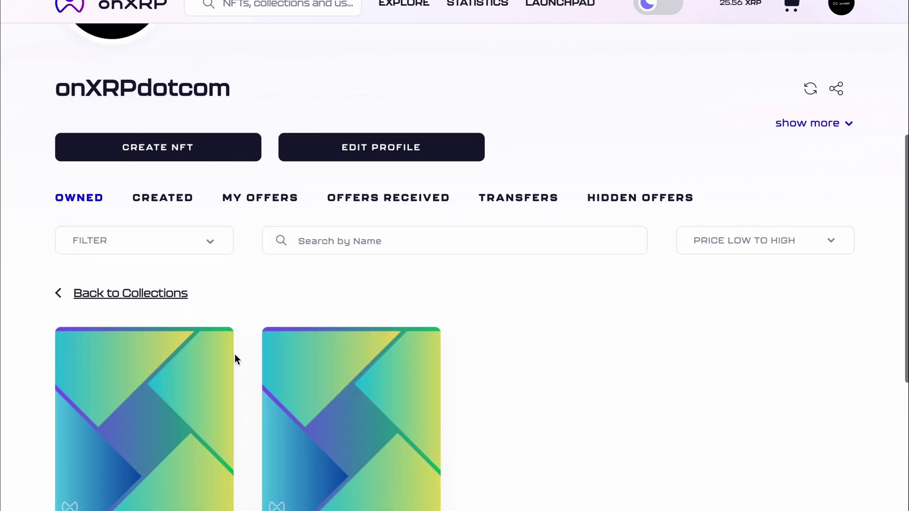
{"action": "scroll", "coordinate": [235, 358], "scroll_direction": "down", "scroll_amount": 3}
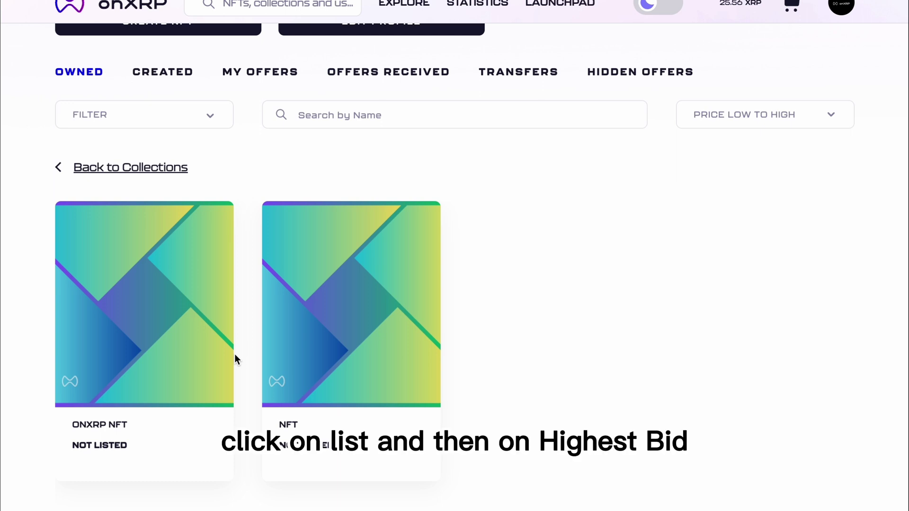
{"action": "left_click", "coordinate": [307, 468]}
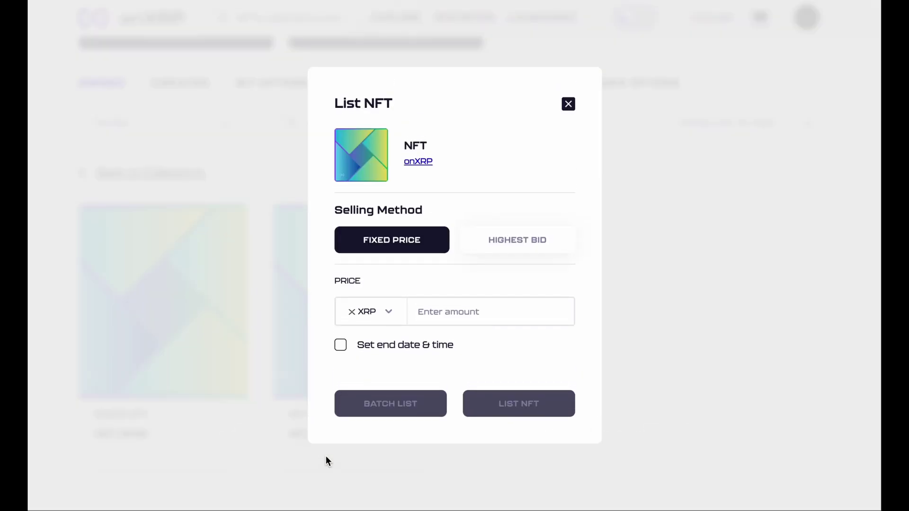
- Switch the listing to a Highest Bid auction starting at 2 XRP with 10% minimum markup
{"action": "left_click", "coordinate": [486, 250]}
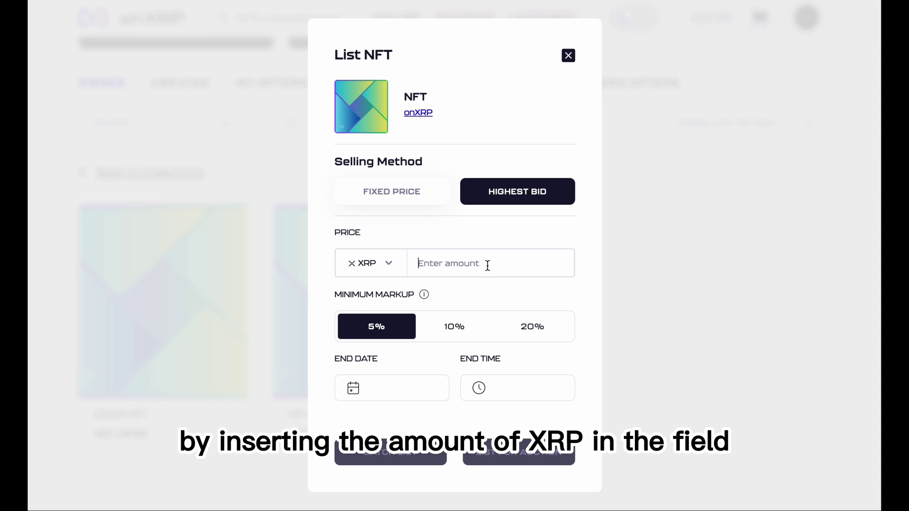
{"action": "left_click", "coordinate": [487, 266]}
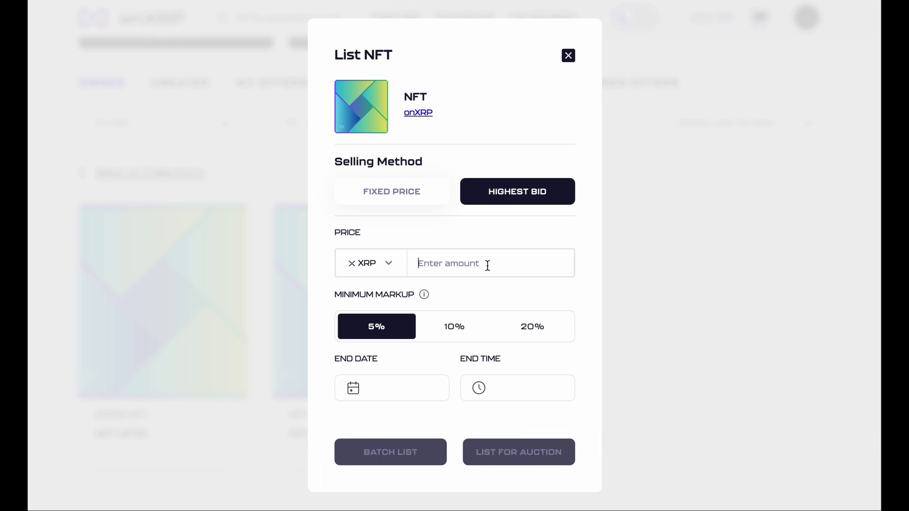
{"action": "type", "text": "2"}
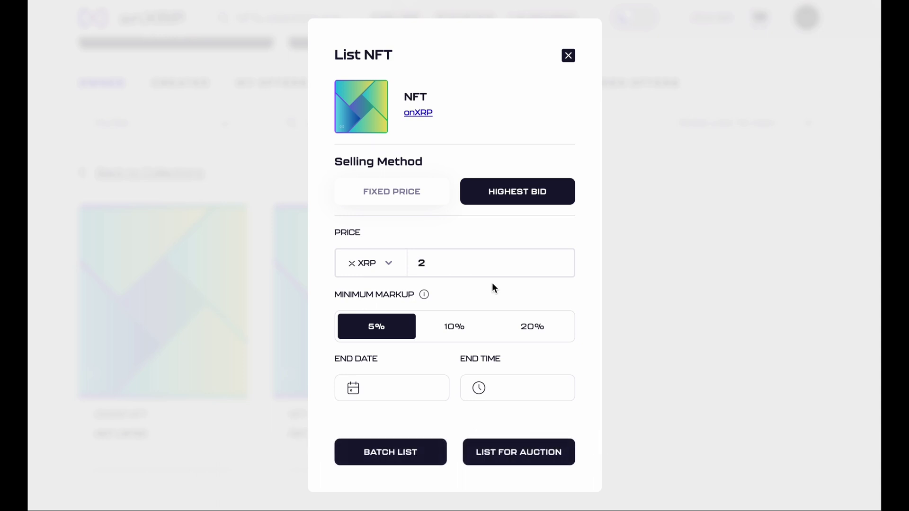
{"action": "left_click", "coordinate": [461, 332]}
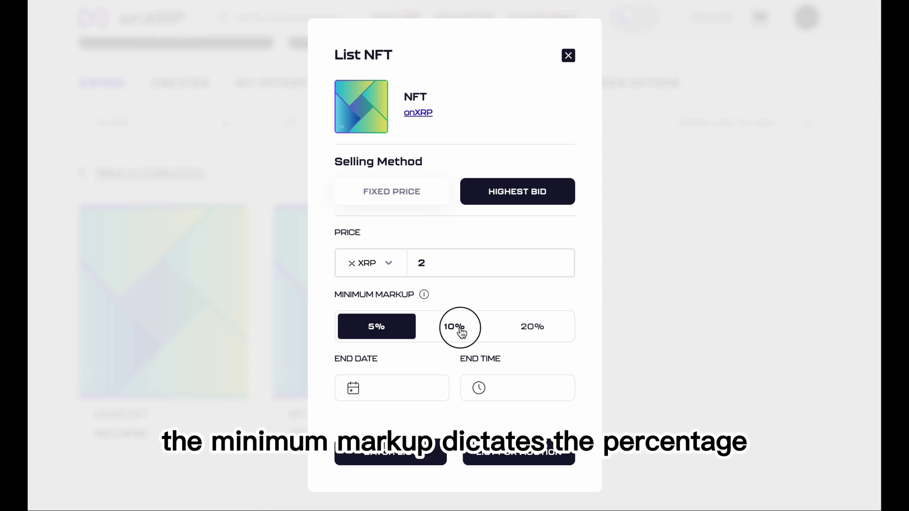
- Set the auction end to 05/03/2023 at 1:00 AM
{"action": "left_click", "coordinate": [407, 385]}
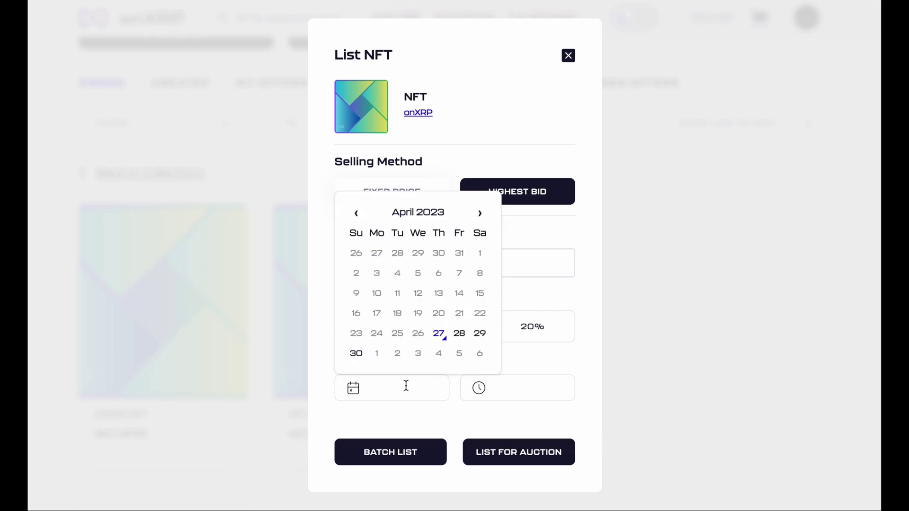
{"action": "left_click", "coordinate": [480, 219]}
{"action": "left_click", "coordinate": [417, 260]}
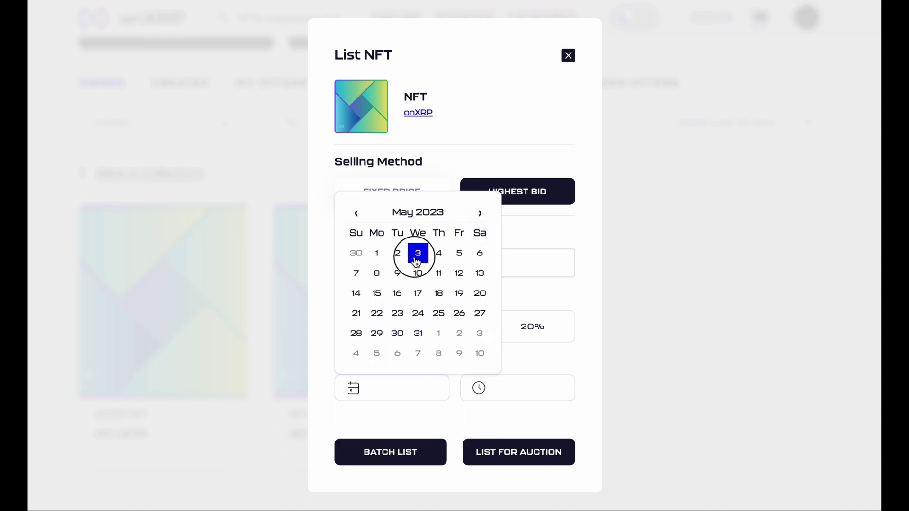
{"action": "left_click", "coordinate": [520, 399]}
{"action": "left_click", "coordinate": [476, 316]}
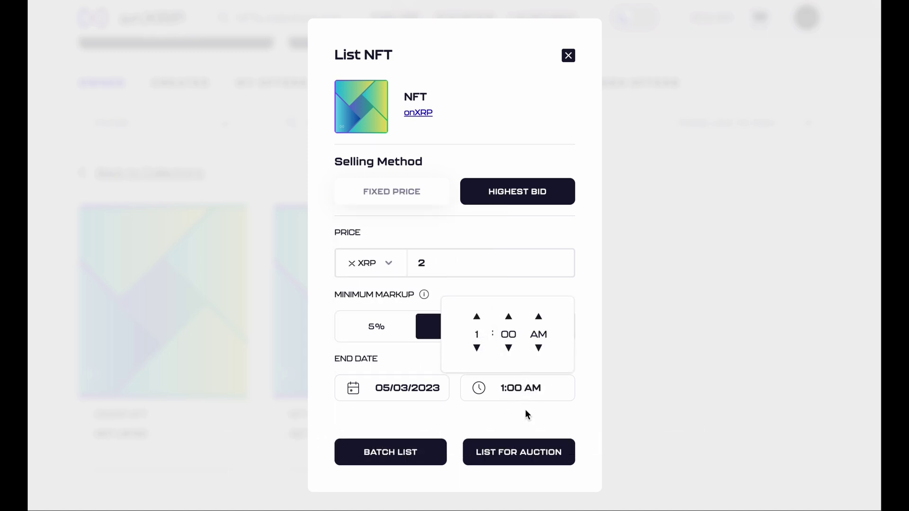
{"action": "left_click", "coordinate": [504, 461]}
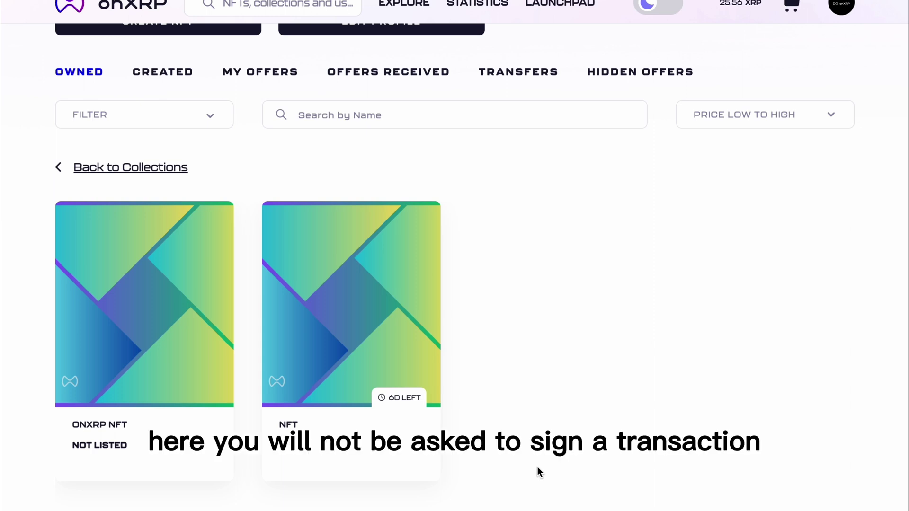
- Go to the profile's Offers Received tab showing two 2 XRP offers expiring 05/04/2023
{"action": "scroll", "coordinate": [538, 466], "scroll_direction": "down", "scroll_amount": 1}
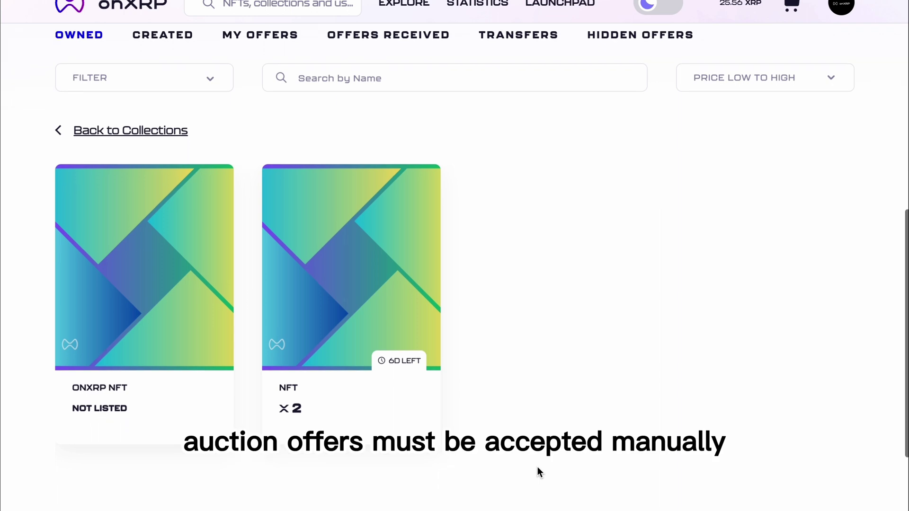
{"action": "scroll", "coordinate": [538, 467], "scroll_direction": "down", "scroll_amount": 1}
{"action": "scroll", "coordinate": [537, 467], "scroll_direction": "up", "scroll_amount": 3}
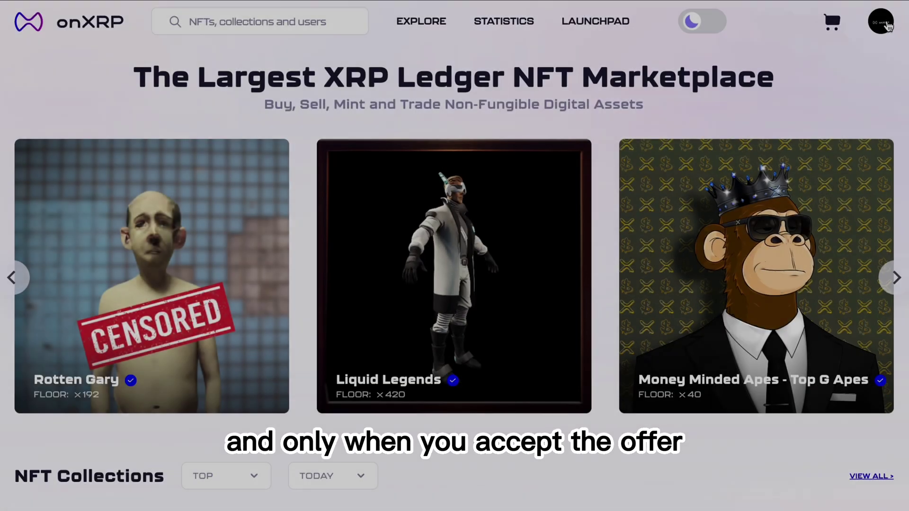
{"action": "left_click", "coordinate": [886, 23]}
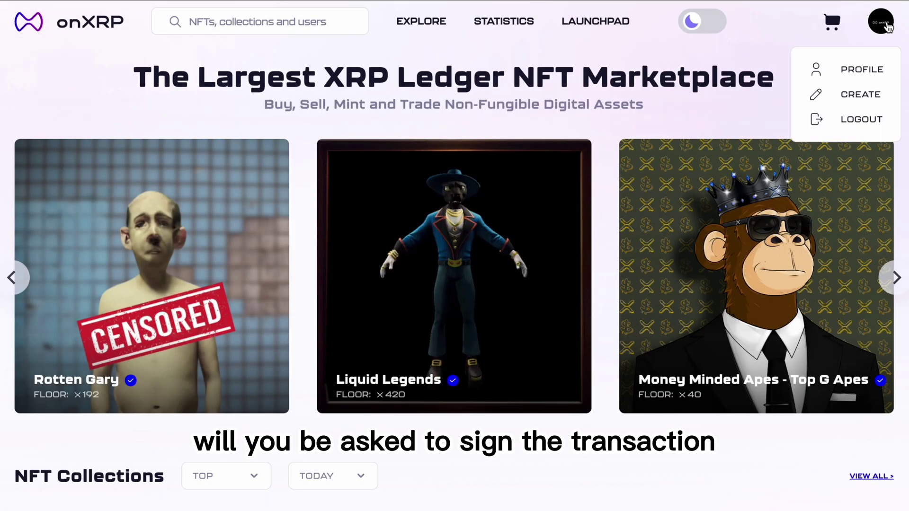
{"action": "left_click", "coordinate": [861, 70]}
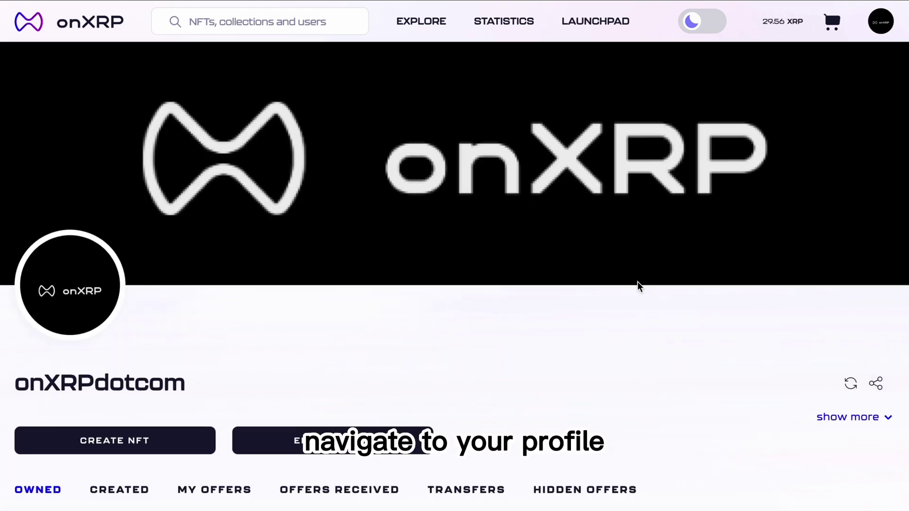
{"action": "scroll", "coordinate": [637, 282], "scroll_direction": "down", "scroll_amount": 3}
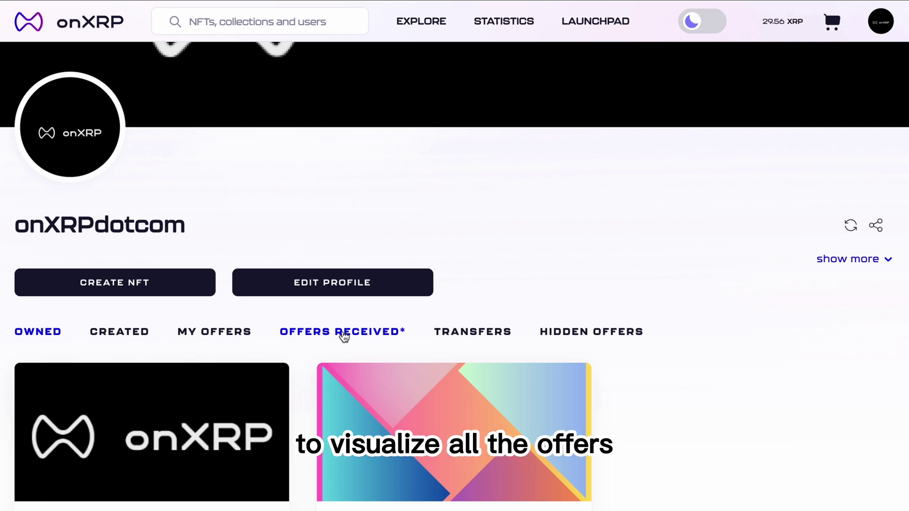
{"action": "left_click", "coordinate": [344, 331]}
{"action": "scroll", "coordinate": [344, 337], "scroll_direction": "down", "scroll_amount": 1}
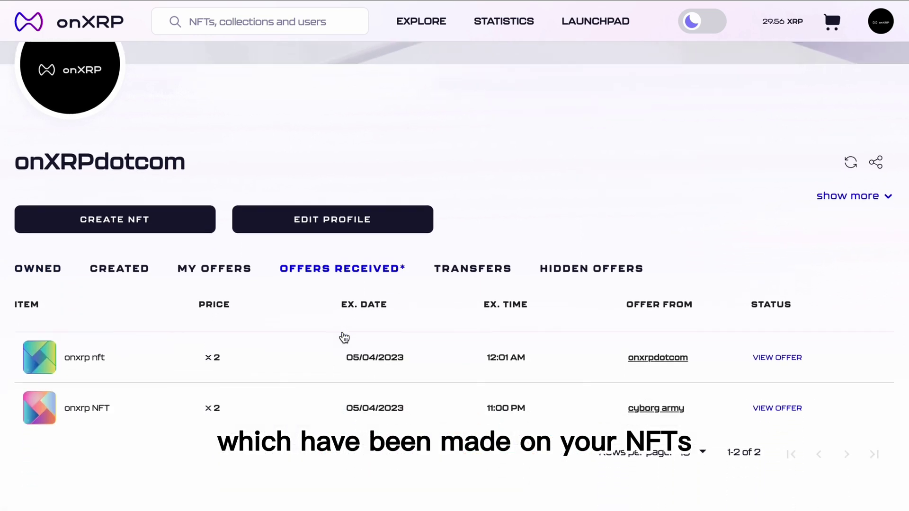
{"action": "scroll", "coordinate": [344, 337], "scroll_direction": "down", "scroll_amount": 1}
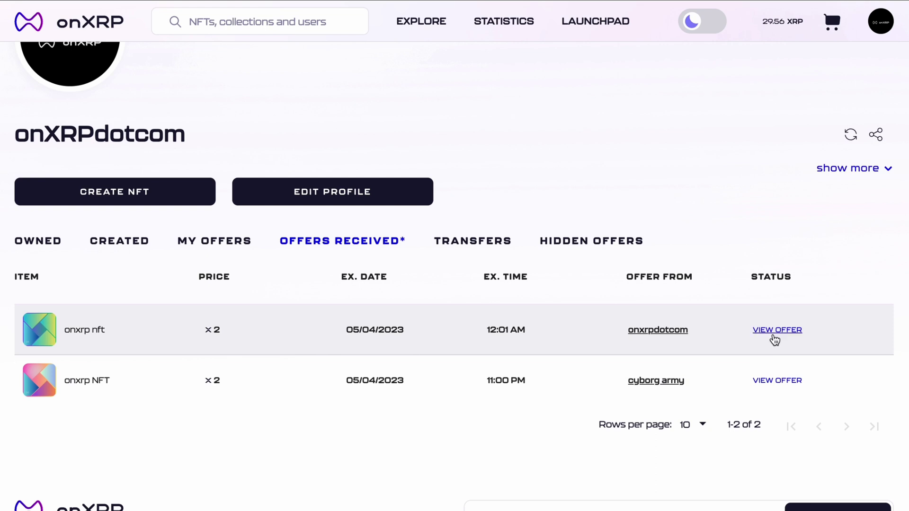
- Accept the 2 XRP offer on the onxrp nft after agreeing to the Terms and Conditions
{"action": "left_click", "coordinate": [776, 332]}
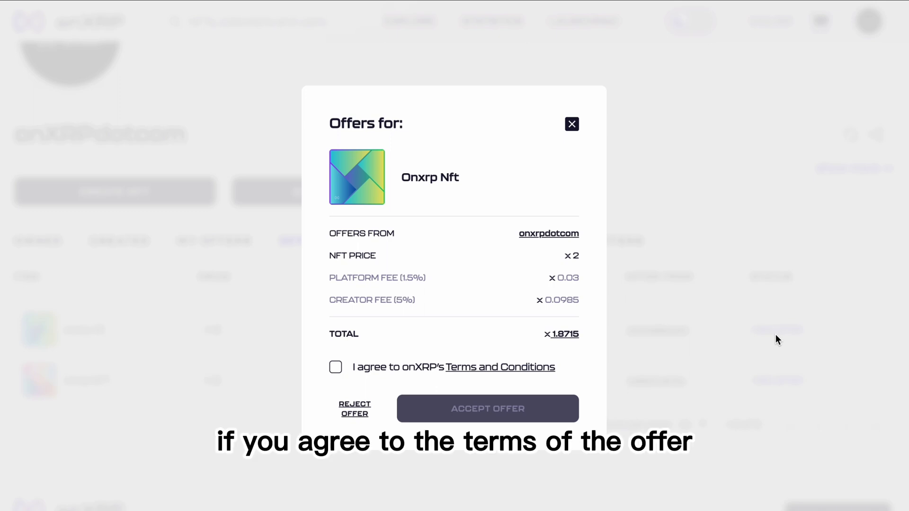
{"action": "left_click", "coordinate": [335, 368]}
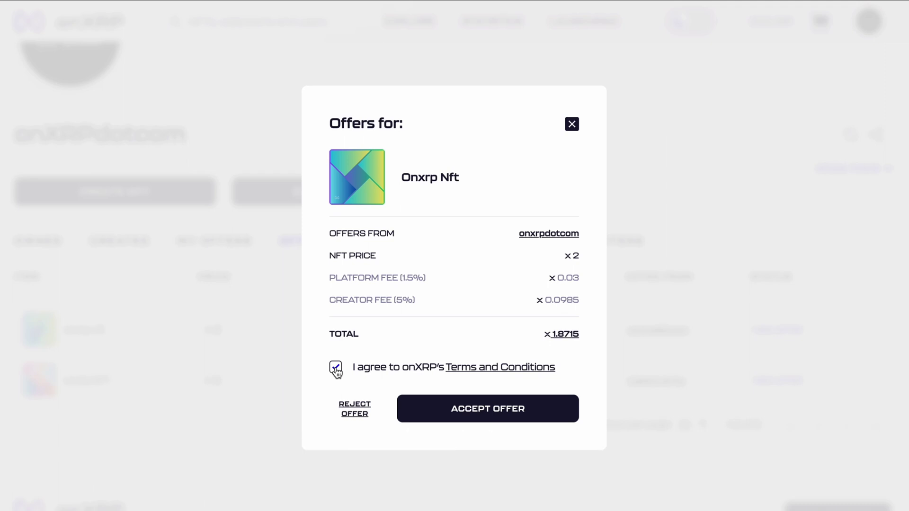
{"action": "left_click", "coordinate": [491, 420]}
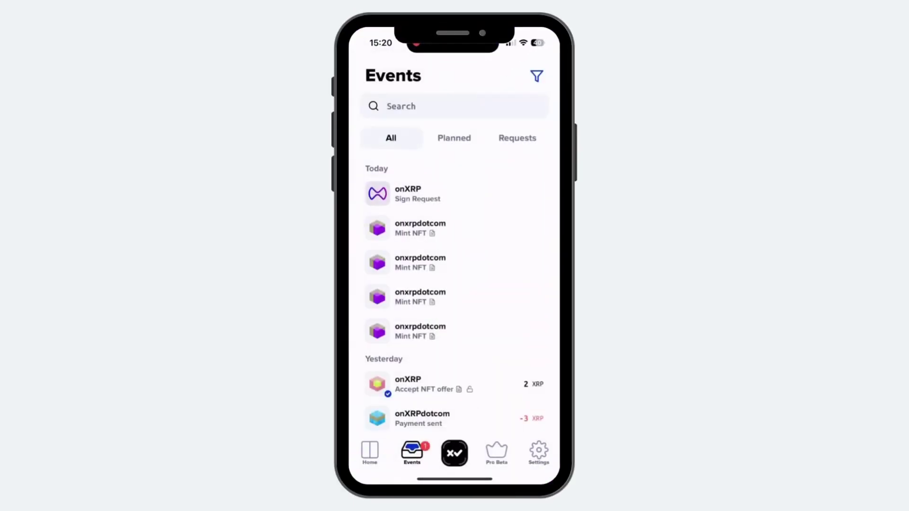
- Review the onXRP Create NFT offer for 1,97 XRP in XUMM and slide to sign it
{"action": "left_click", "coordinate": [407, 194]}
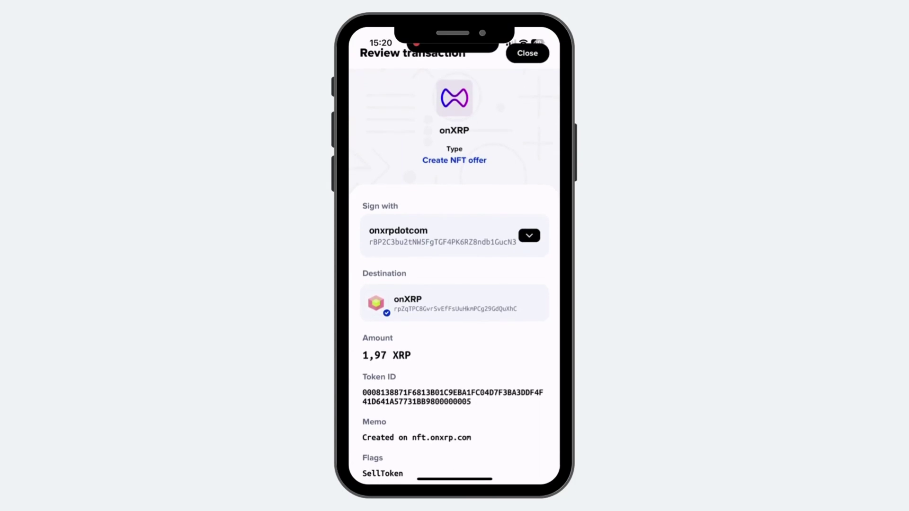
{"action": "scroll", "coordinate": [454, 277], "scroll_direction": "down", "scroll_amount": 5}
{"action": "left_click_drag", "start_coordinate": [376, 454], "coordinate": [535, 453]}
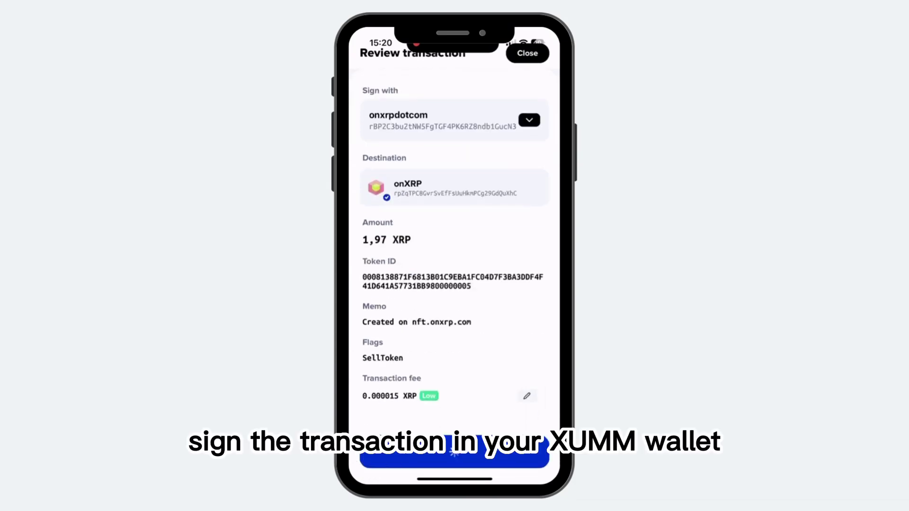